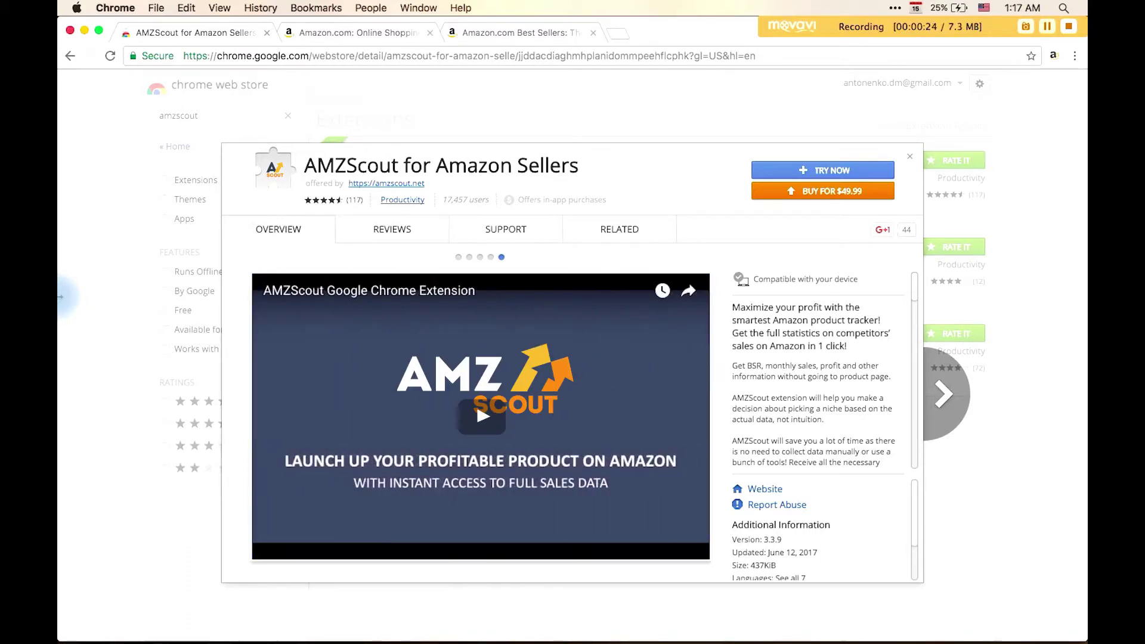
# Switch from the AMZScout for Amazon Sellers store listing to the open Amazon home page tab.
pyautogui.hotkey('ctrl', 'Tab')
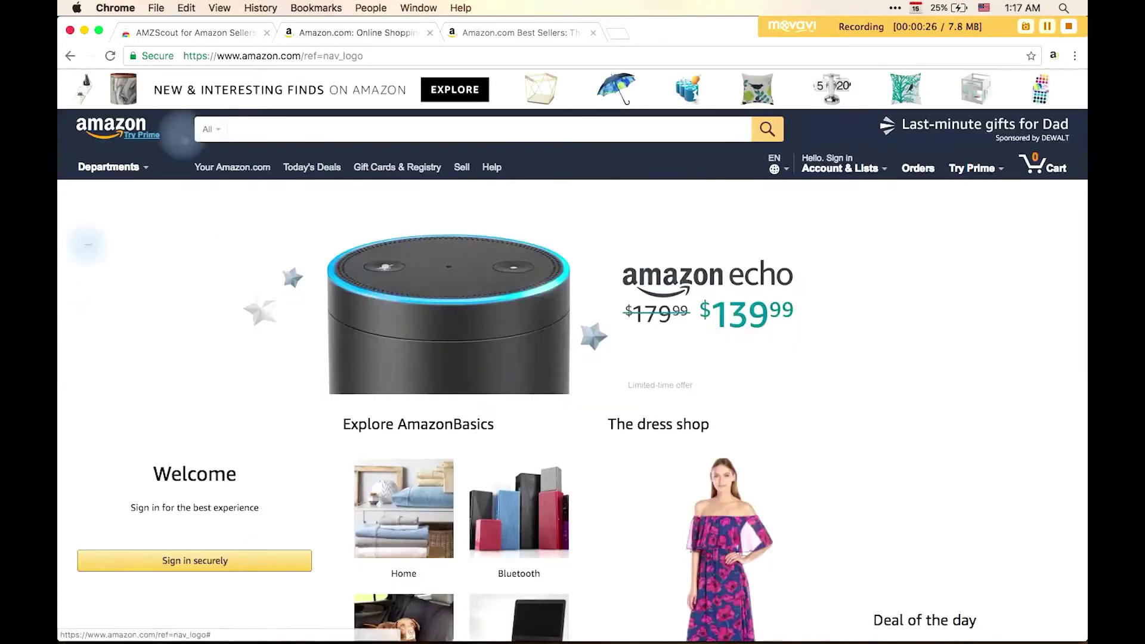
# Search Amazon for 'lunch box' and bring up the AMZScout panel over the results.
pyautogui.click(253, 130)
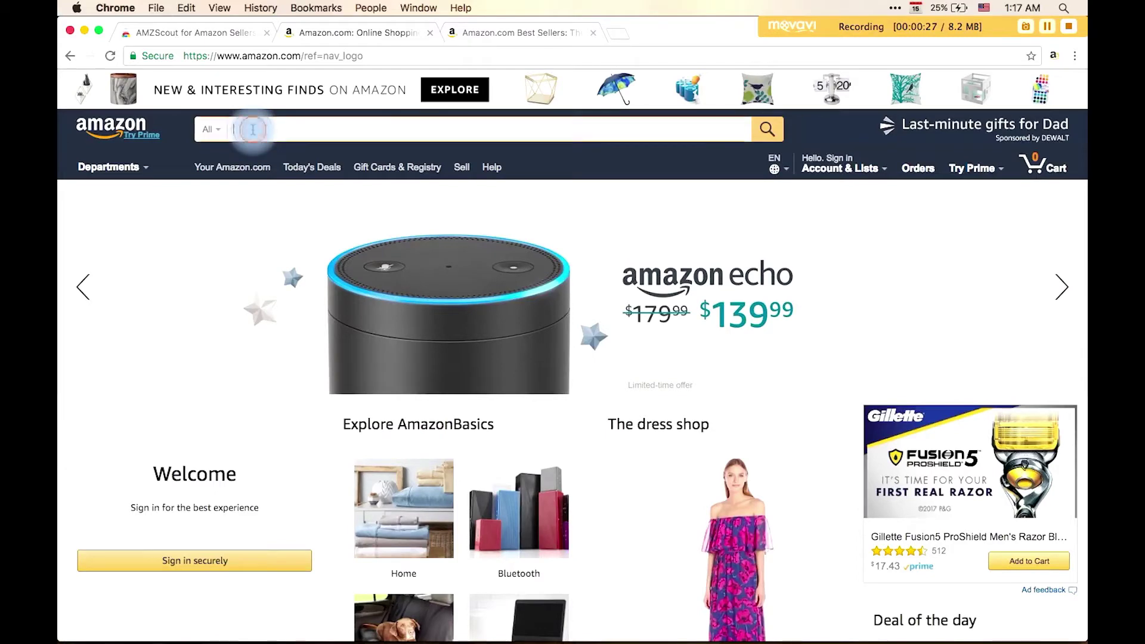
pyautogui.write('lunch box')
pyautogui.press('Return')
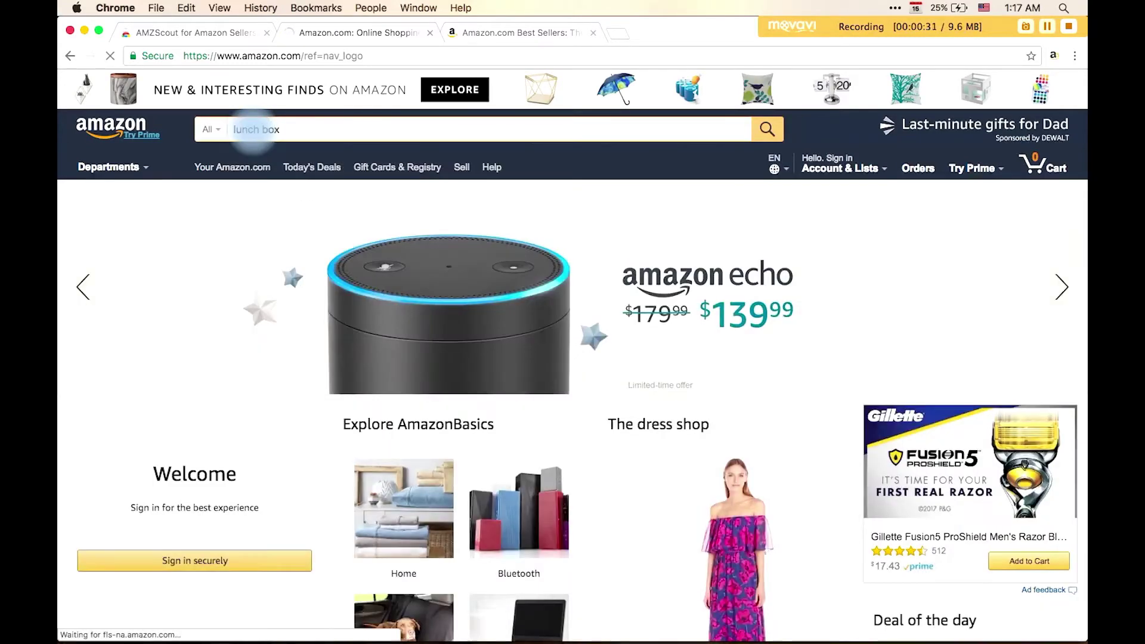
pyautogui.click(1053, 55)
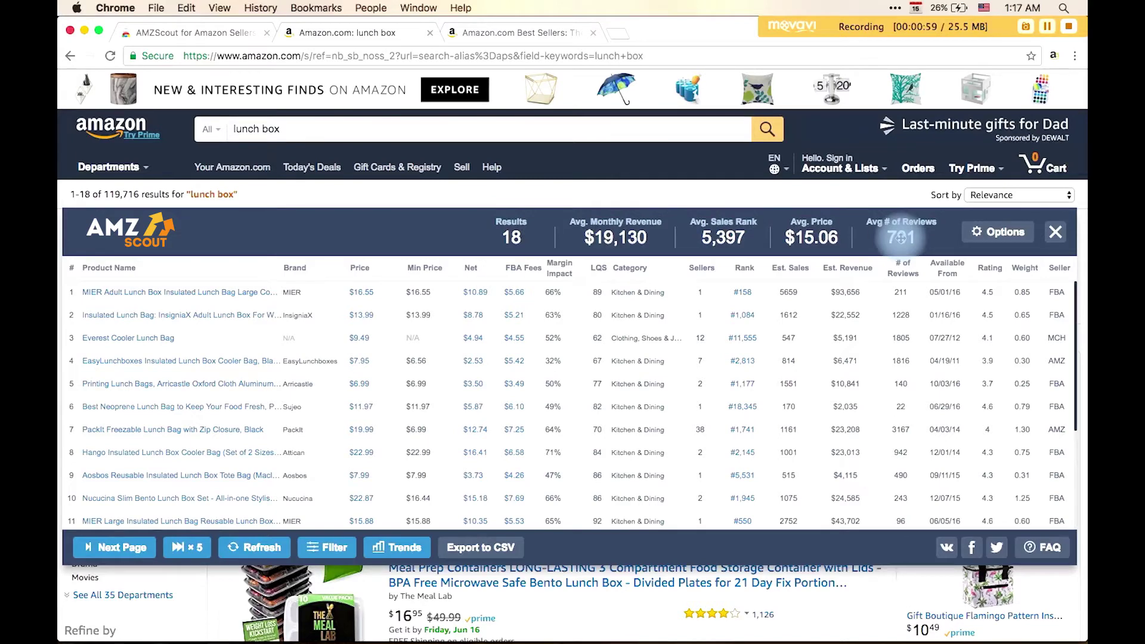
# Open AMZScout's Filters dialog for the 18-product lunch box table.
pyautogui.click(334, 561)
# Filter to price 15–60, rank up to 10000, at most 300 reviews and FBA only.
pyautogui.click(468, 332)
pyautogui.write('15')
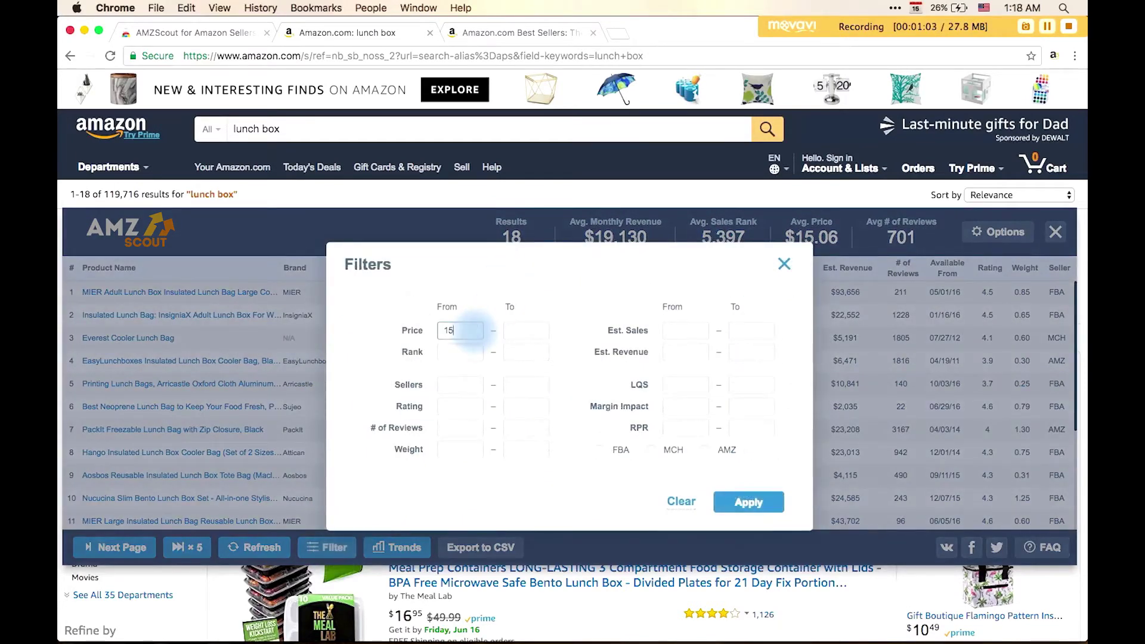
pyautogui.press('Tab')
pyautogui.write('60')
pyautogui.press('Tab')
pyautogui.press('Tab')
pyautogui.write('10000')
pyautogui.press('Tab')
pyautogui.press('Tab')
pyautogui.press('Tab')
pyautogui.press('Tab')
pyautogui.press('Tab')
pyautogui.press('Tab')
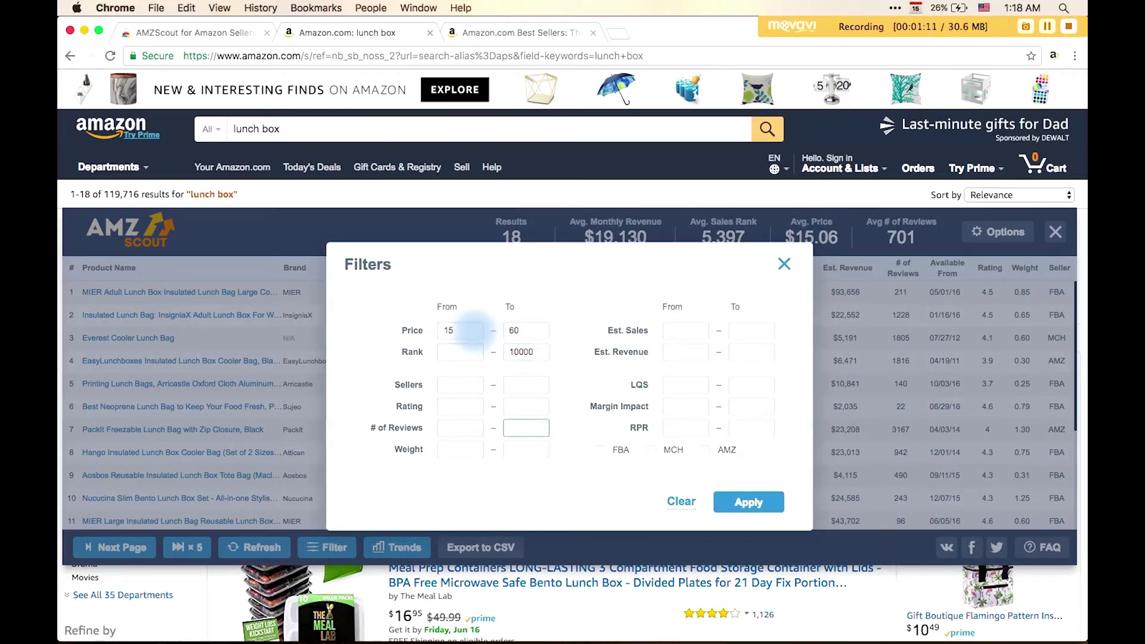
pyautogui.write('300')
pyautogui.click(600, 450)
pyautogui.click(749, 502)
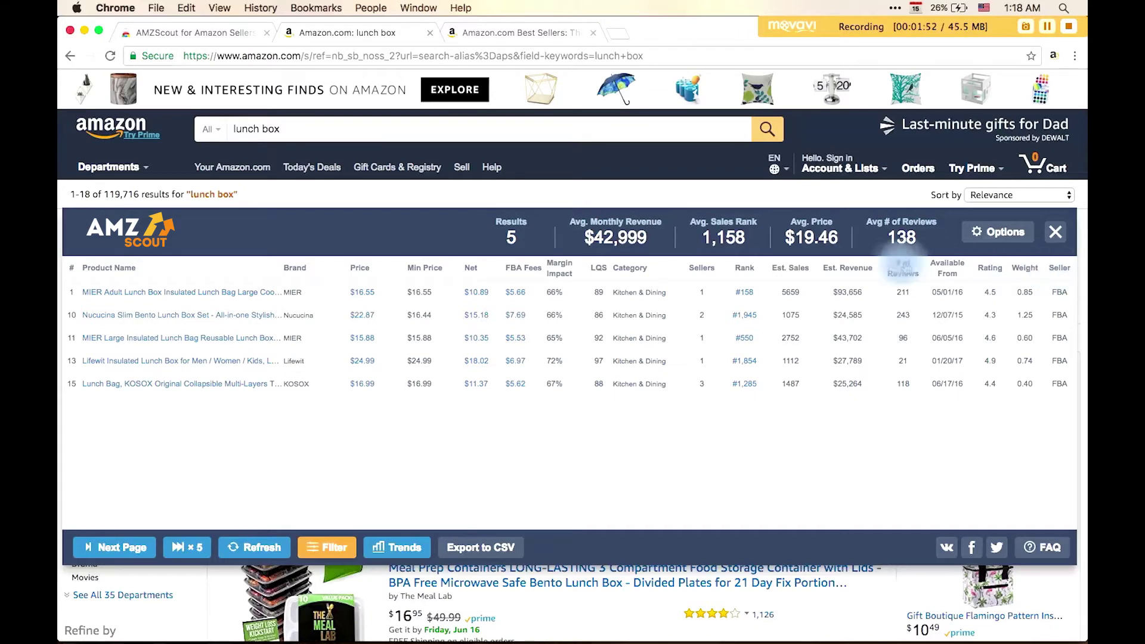
# Sort the five products by Est. Revenue, then Available From newest first, and view the 'lunch box' trend.
pyautogui.click(847, 269)
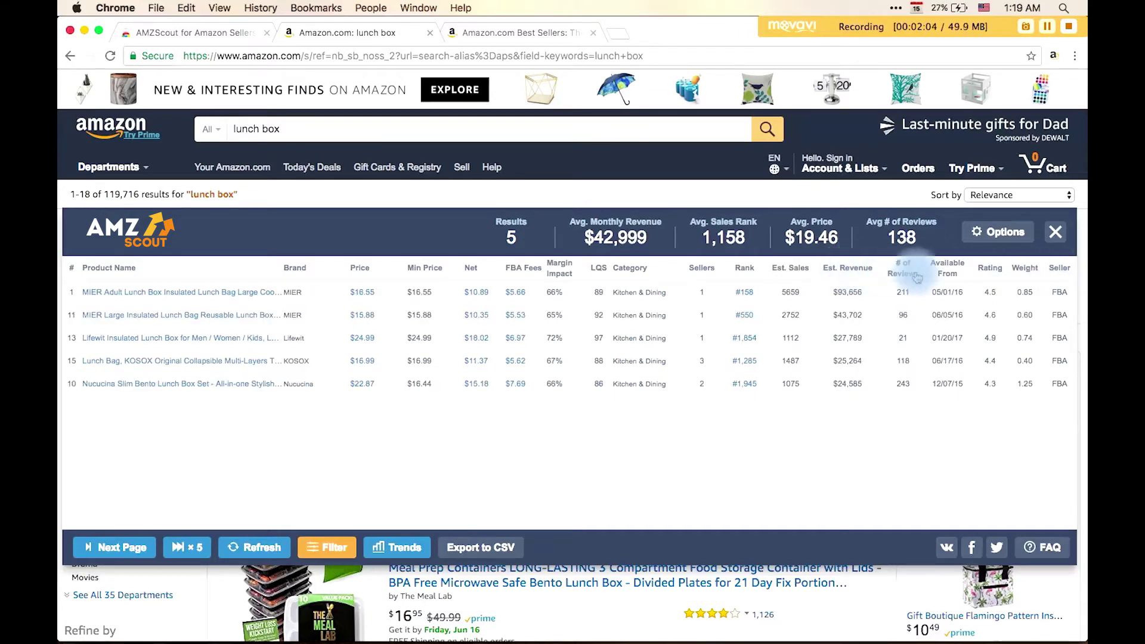
pyautogui.click(947, 268)
pyautogui.click(947, 268)
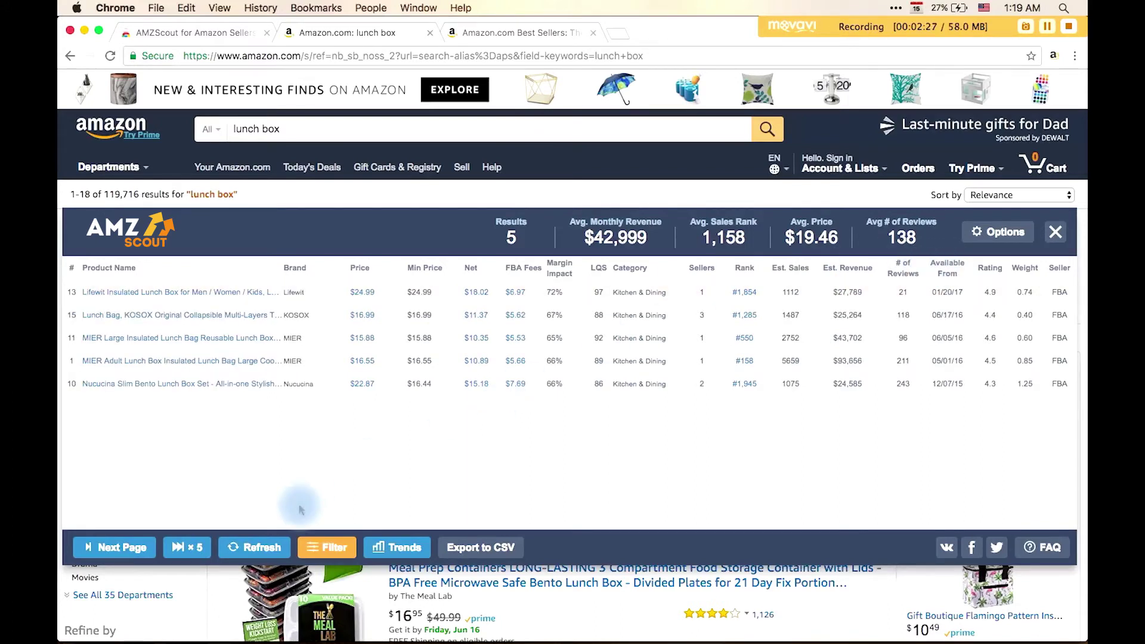
pyautogui.click(388, 548)
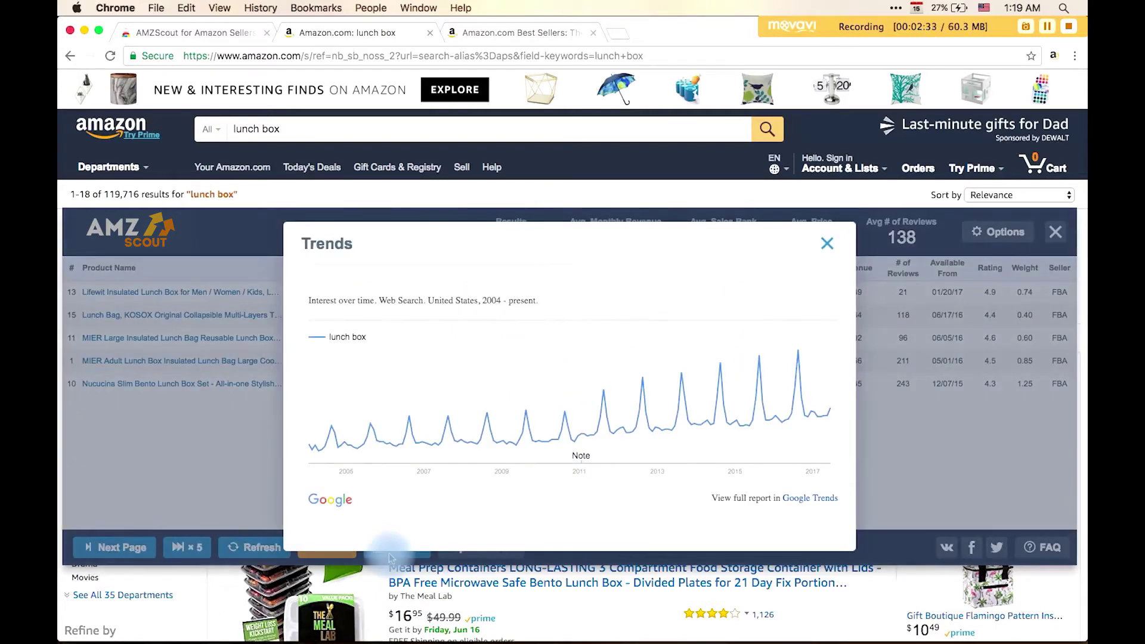
pyautogui.moveTo(602, 411)
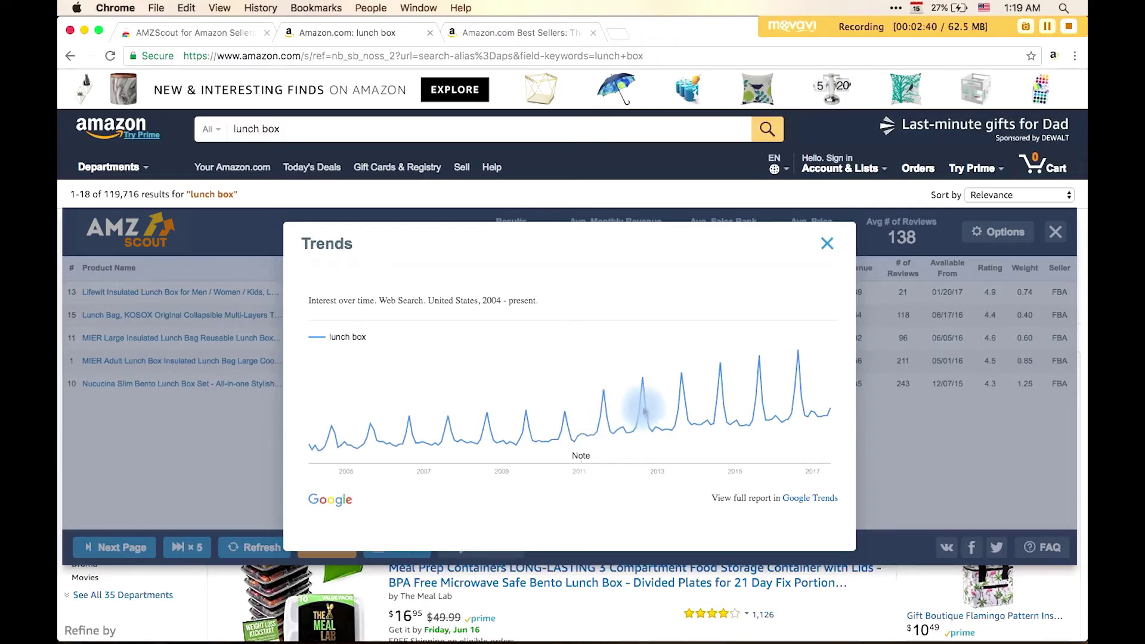
pyautogui.moveTo(680, 403)
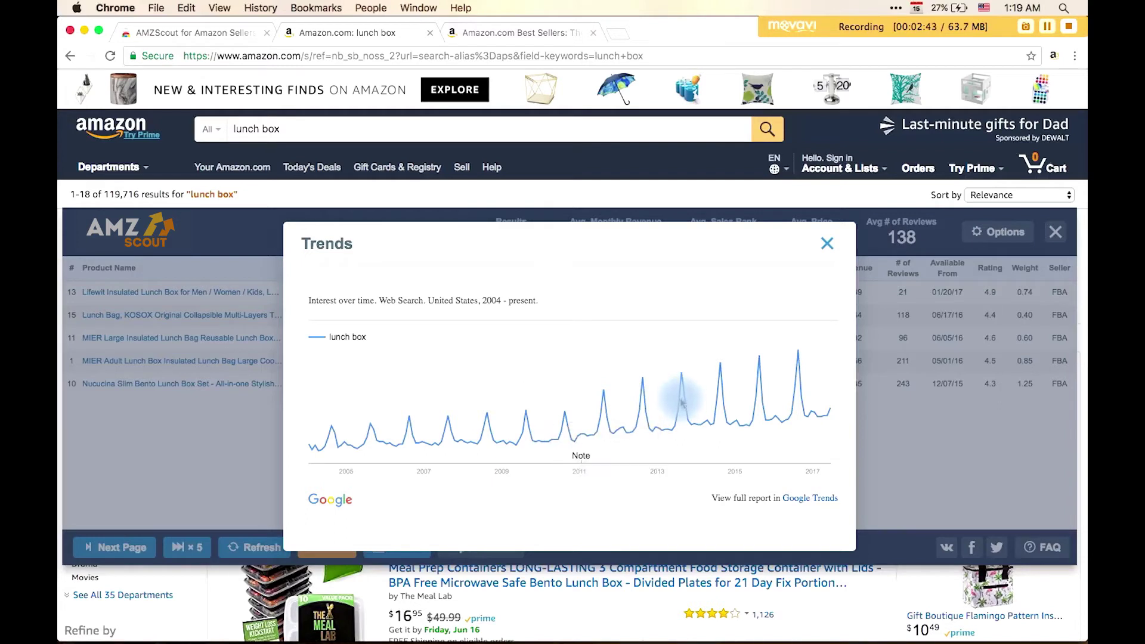
pyautogui.moveTo(721, 393)
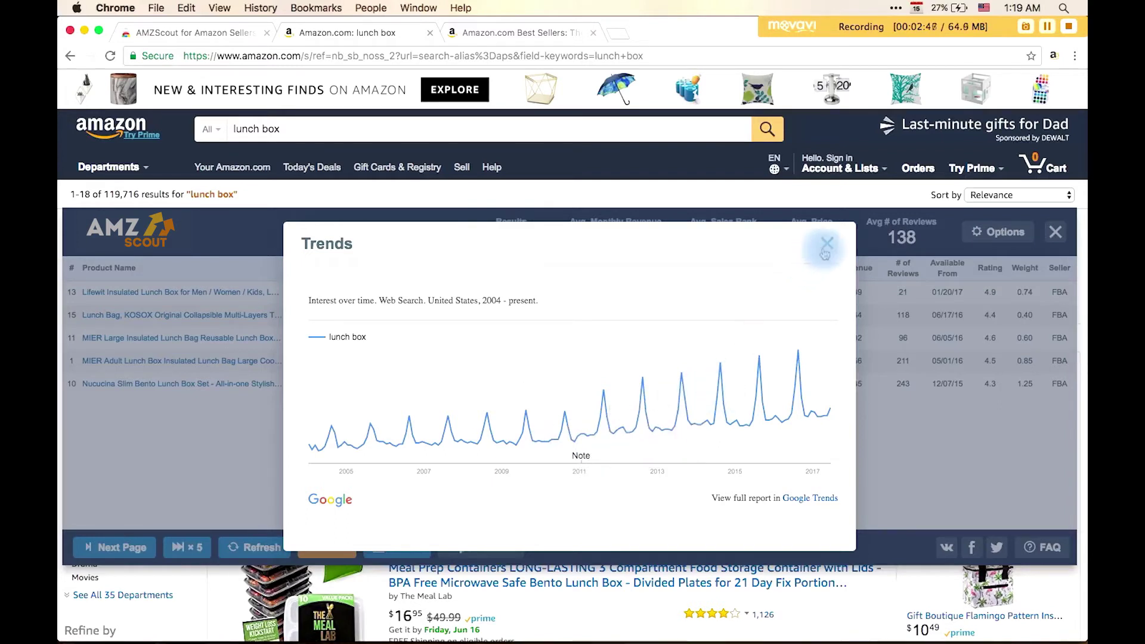
pyautogui.click(826, 250)
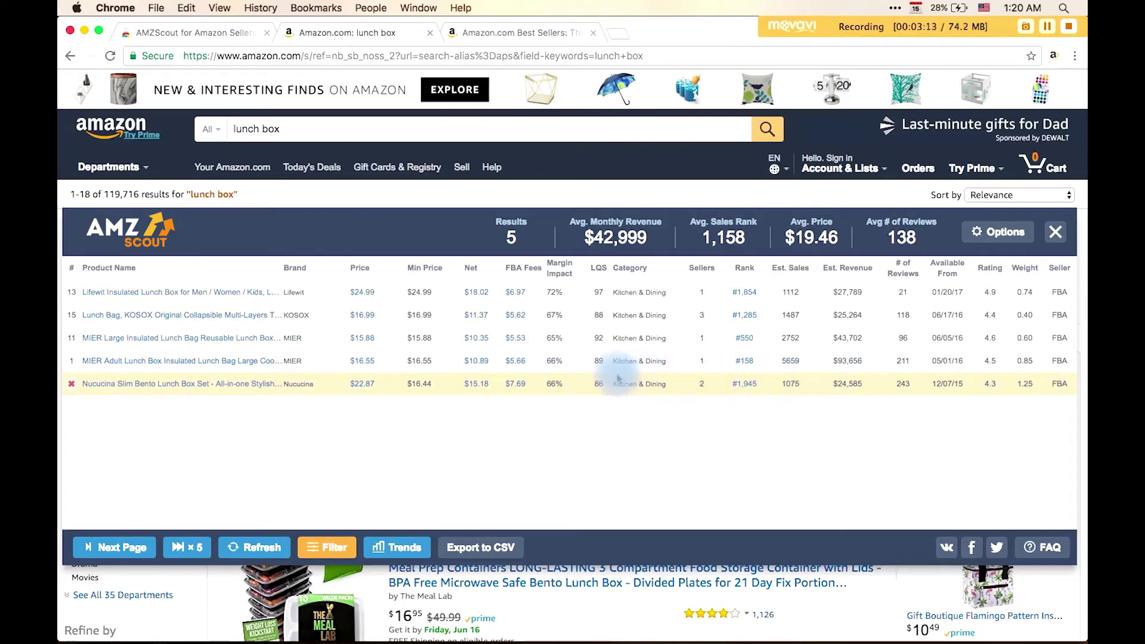
pyautogui.click(475, 383)
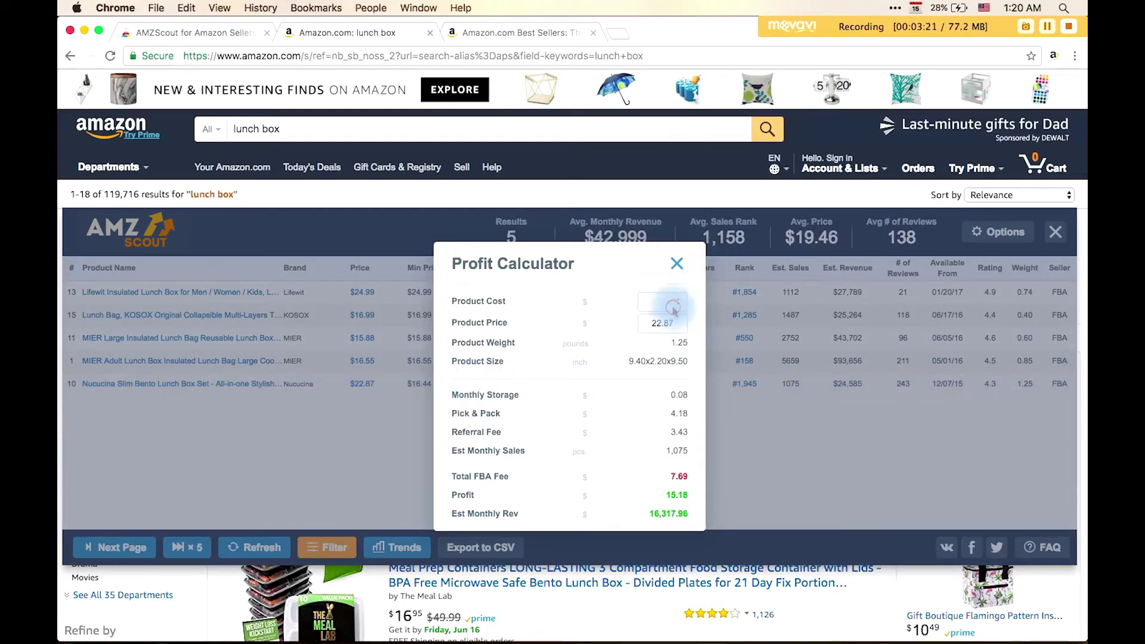
pyautogui.click(665, 302)
pyautogui.write('6')
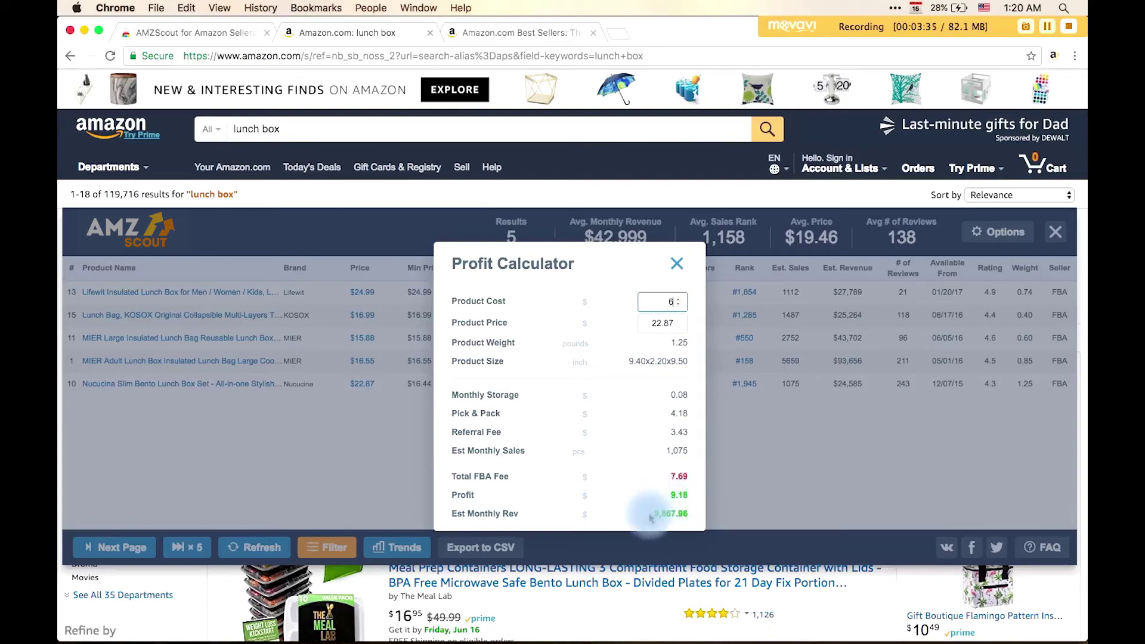
pyautogui.click(677, 263)
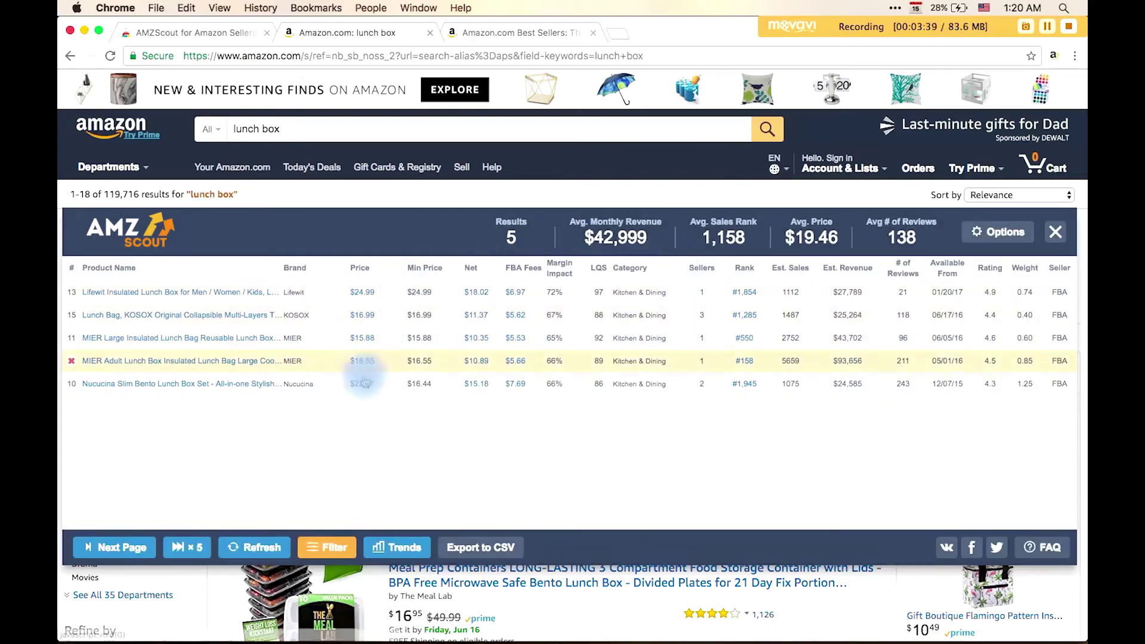
# Check the Nucucina bento set's price and sales rank history, then open the table's column Options.
pyautogui.click(361, 383)
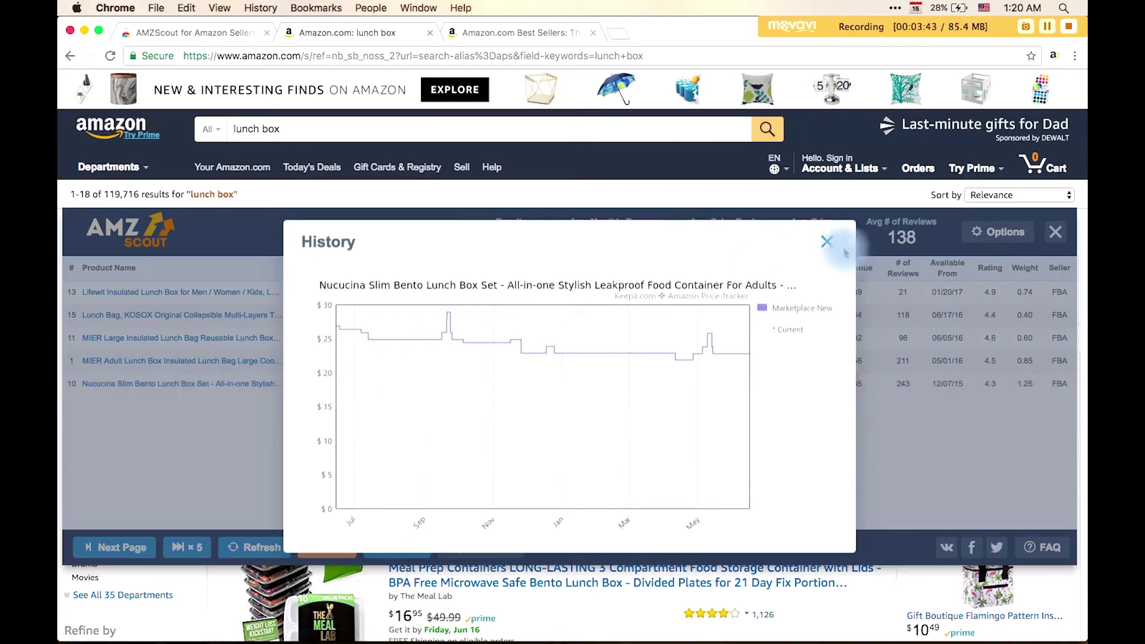
pyautogui.click(838, 247)
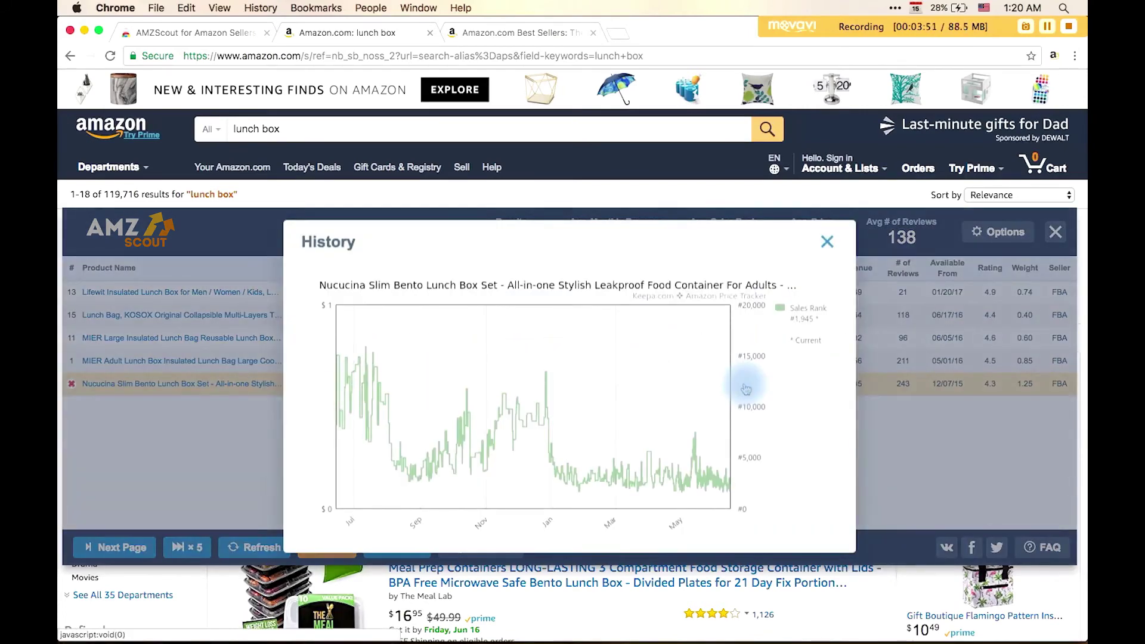
pyautogui.click(826, 242)
pyautogui.click(1023, 233)
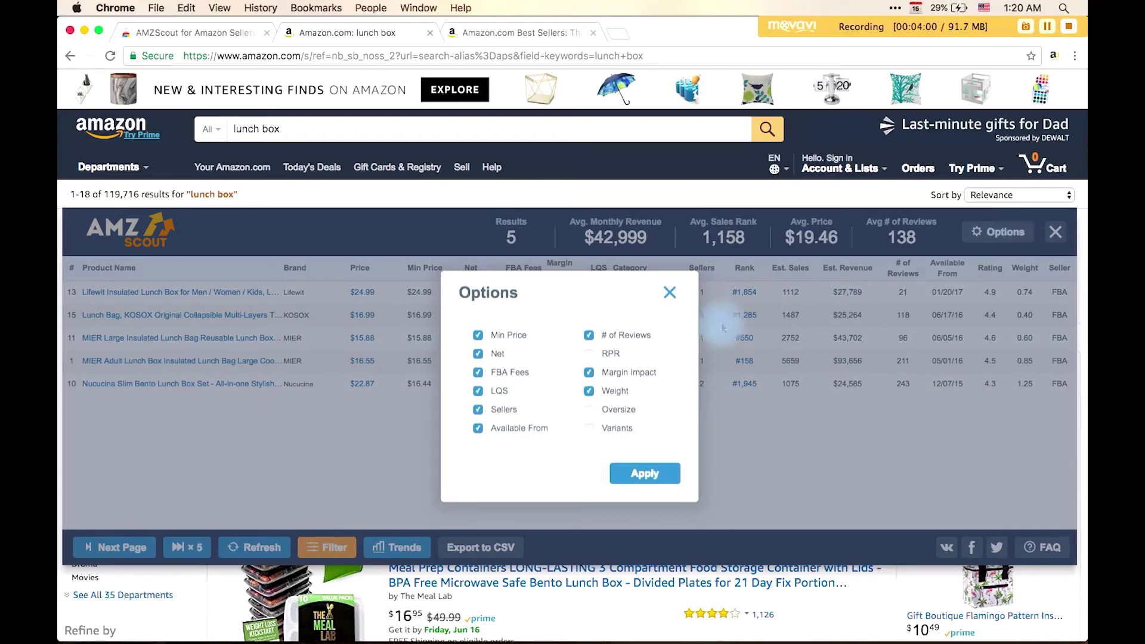
# Toggle the RPR, Oversize and Variants columns, apply, and export the five products to CSV.
pyautogui.click(613, 357)
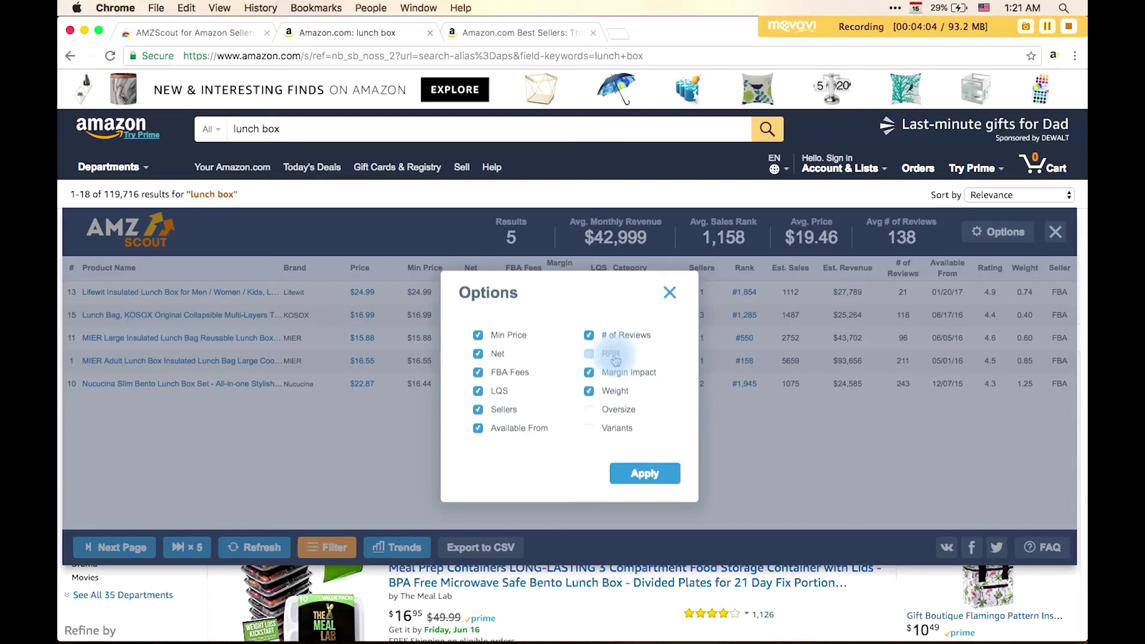
pyautogui.click(617, 417)
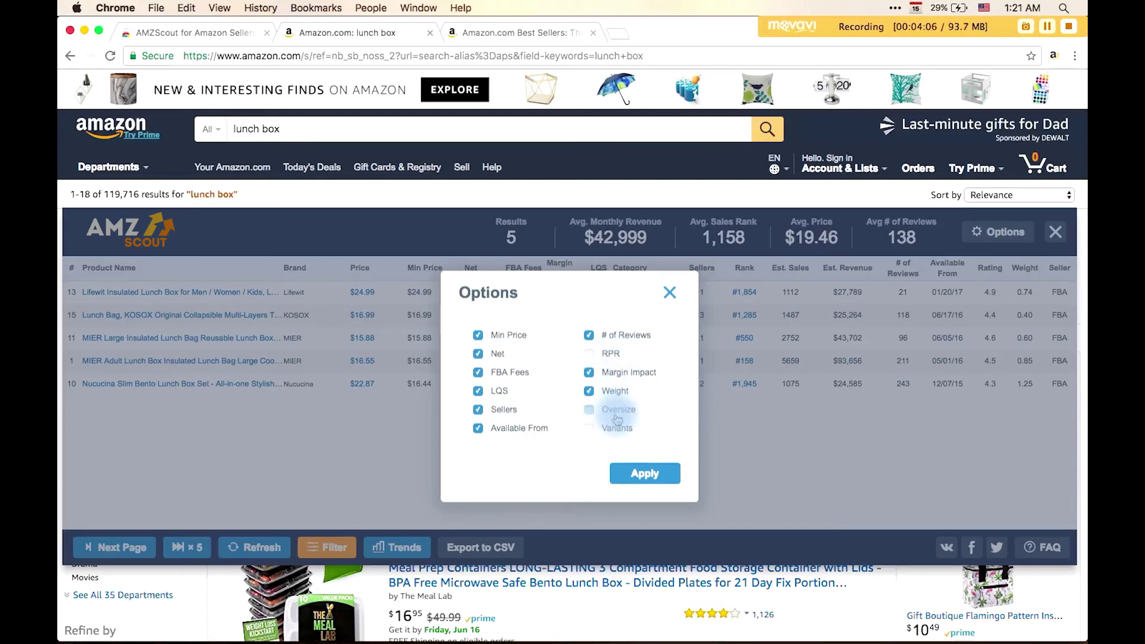
pyautogui.click(618, 433)
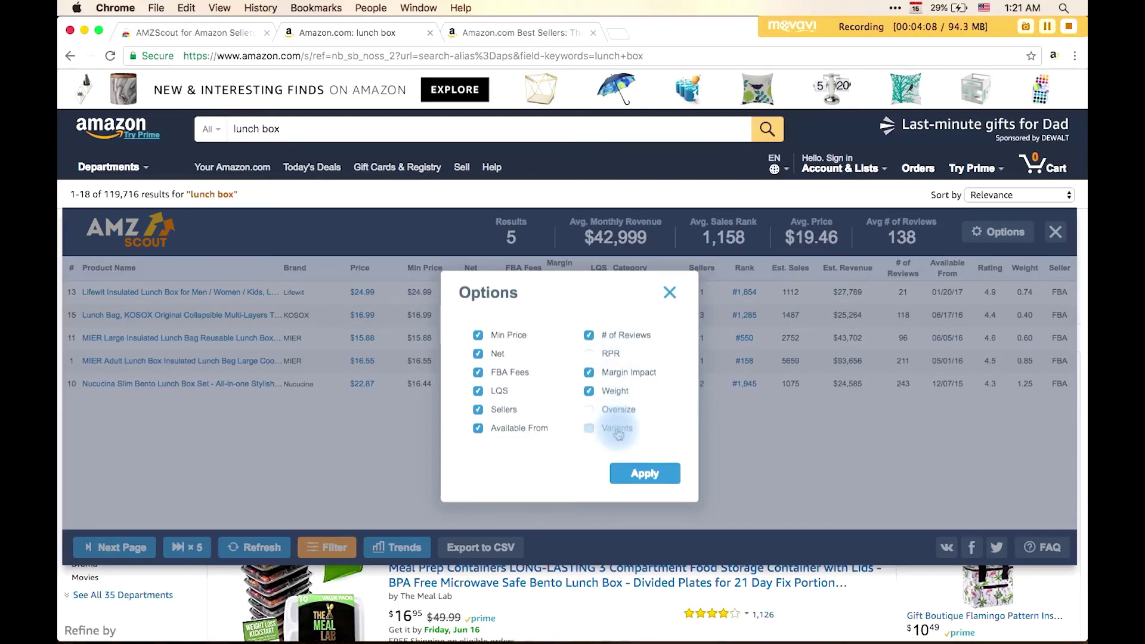
pyautogui.click(664, 477)
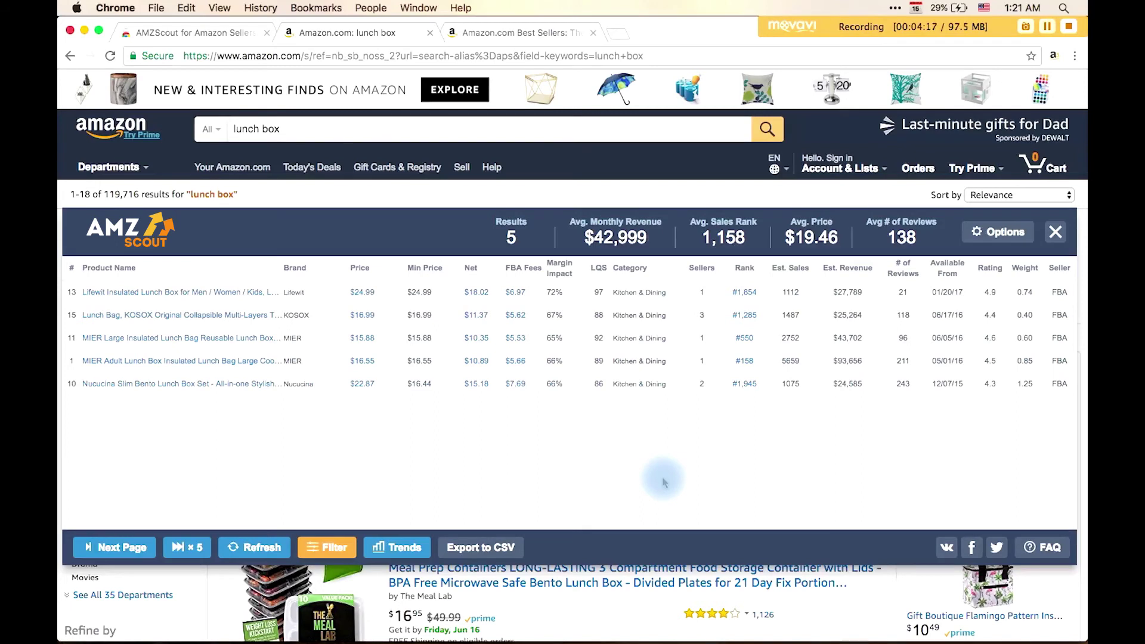
pyautogui.click(507, 547)
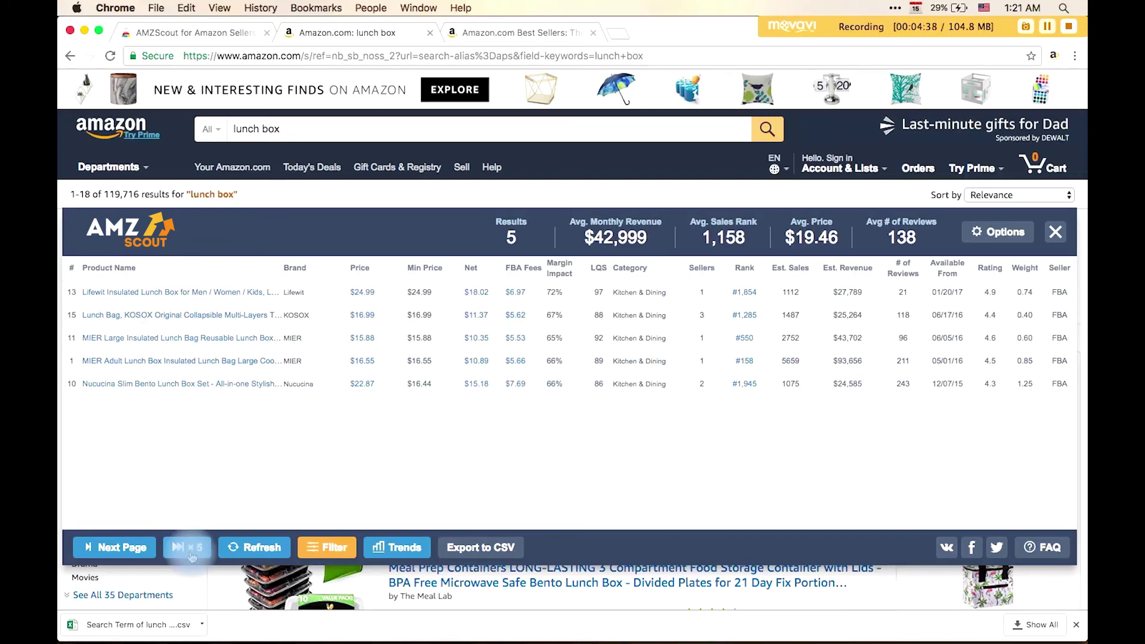
# Switch to the Amazon Best Sellers page in its own tab.
pyautogui.click(192, 556)
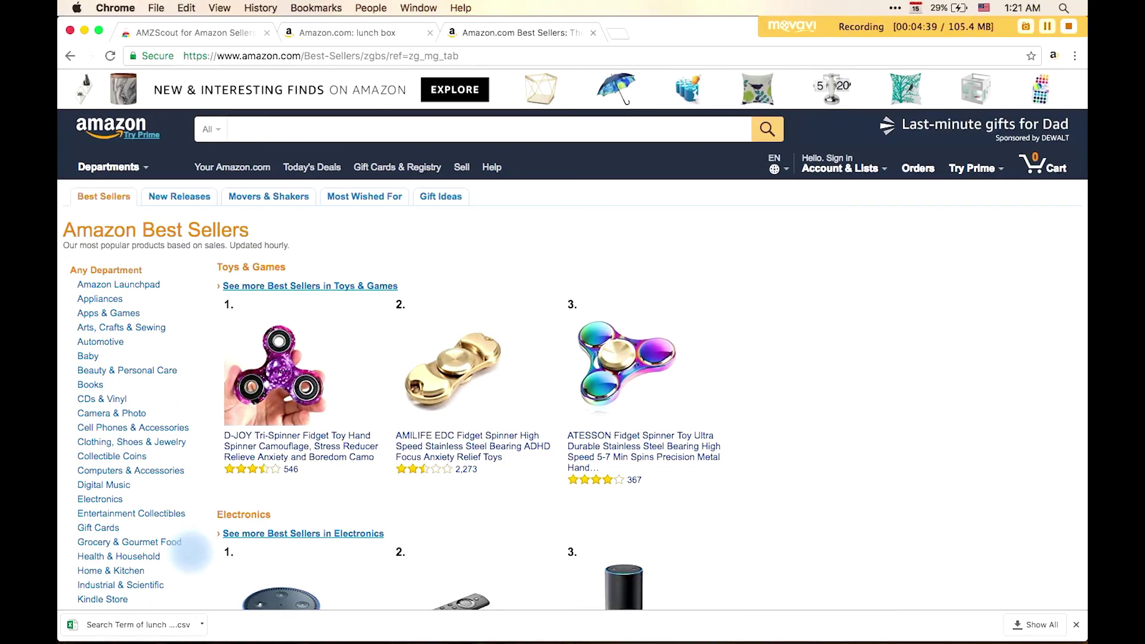